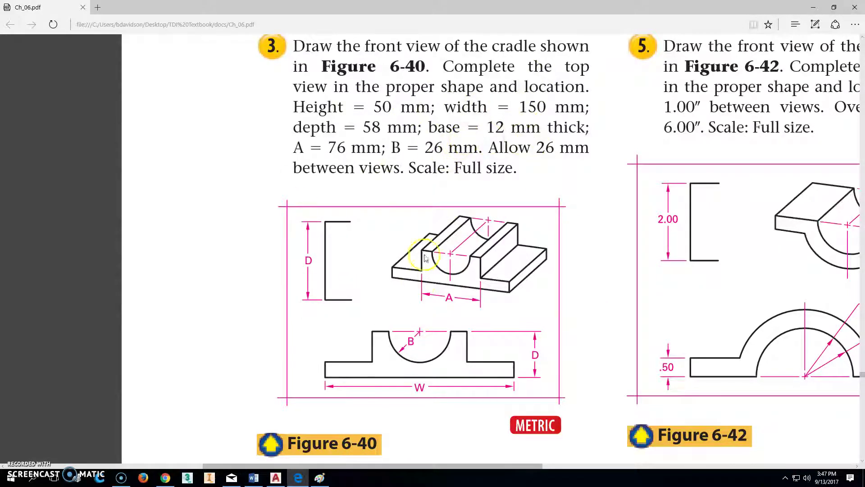
Switch from the textbook PDF to AutoCAD, start a drawing from the acad template and restore the saved UCS R
left_click_drag(293, 107, 419, 108)
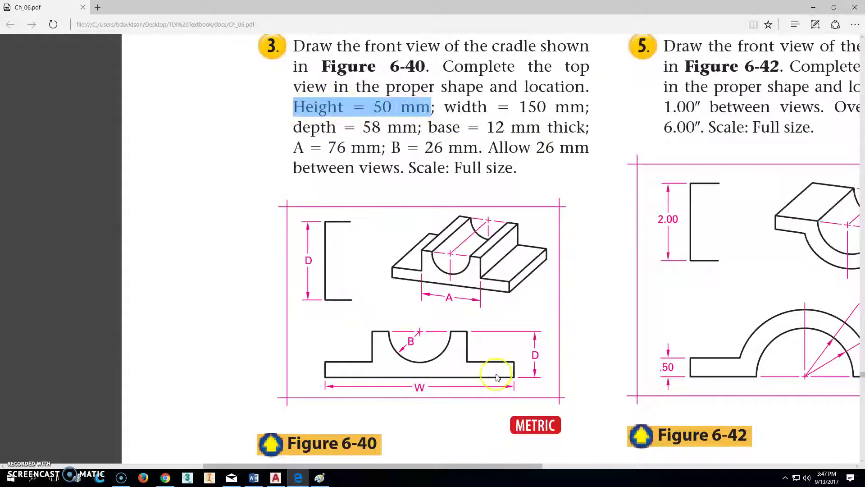
left_click(539, 356)
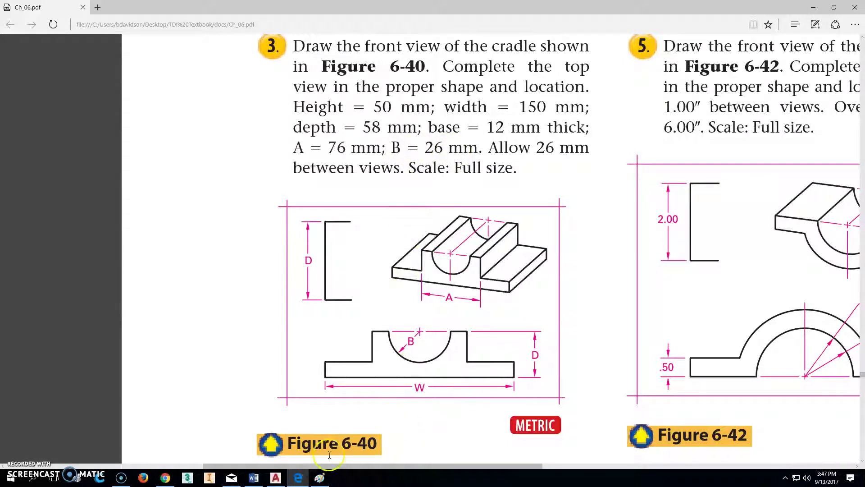
left_click(276, 477)
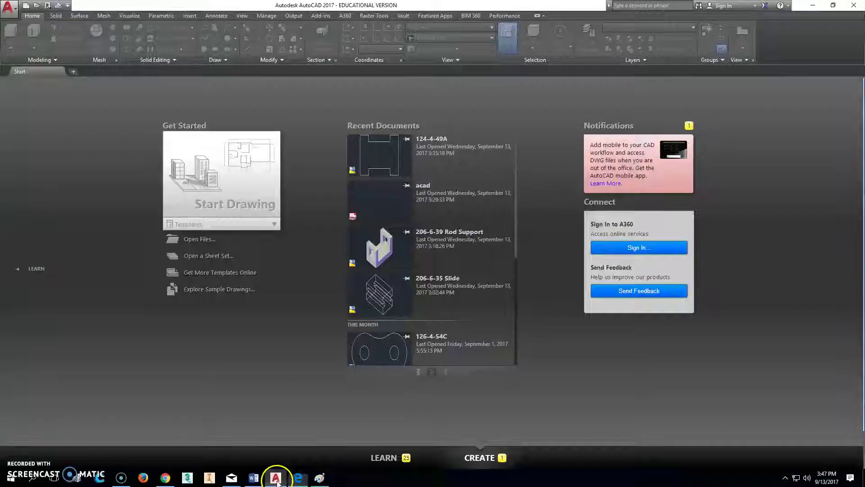
left_click(26, 6)
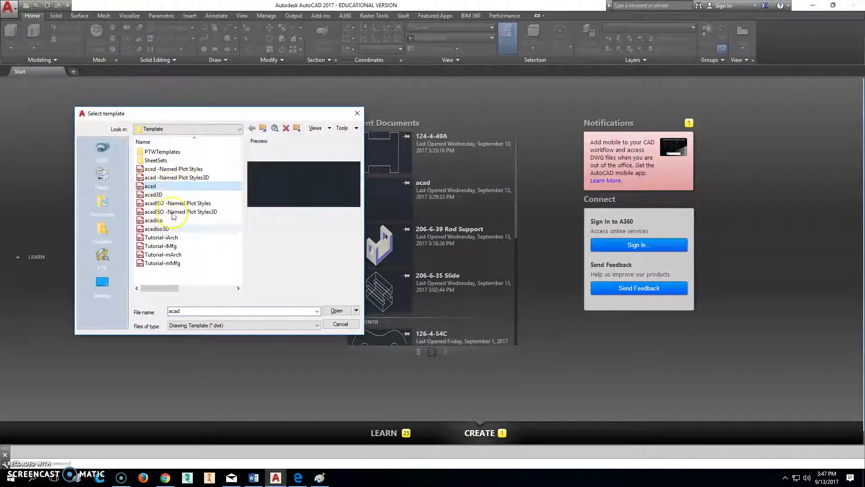
left_click(340, 311)
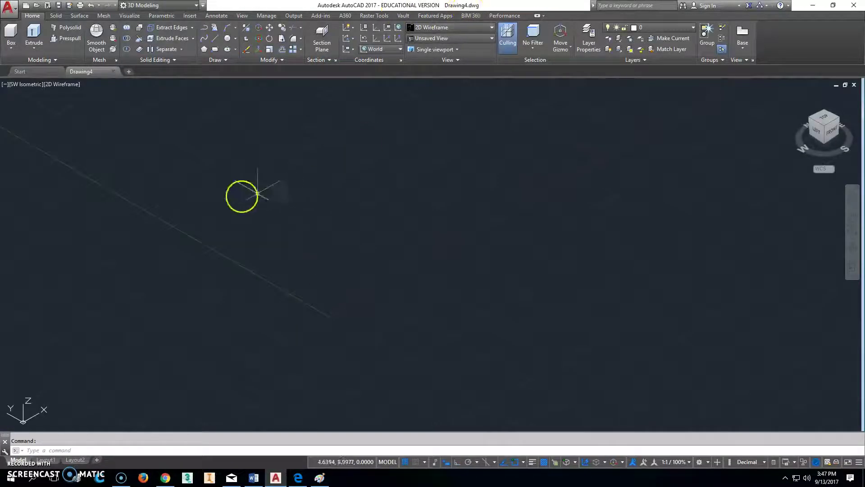
left_click(828, 171)
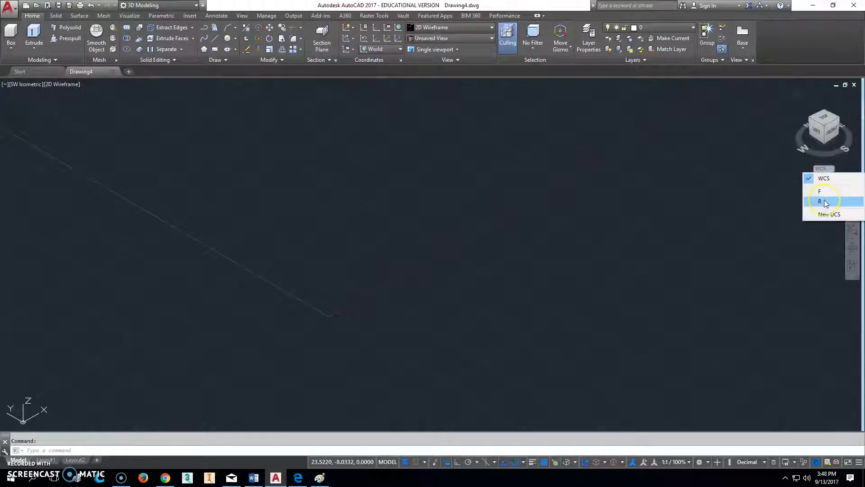
left_click(826, 204)
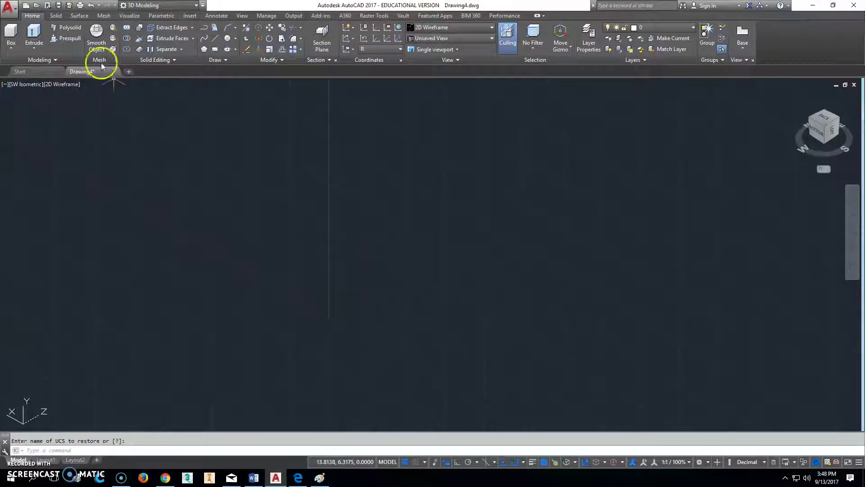
Draw the base's end profile as a closed rectangular polyline, 12 high and 150 wide, with ortho on
left_click(204, 28)
left_click(123, 132)
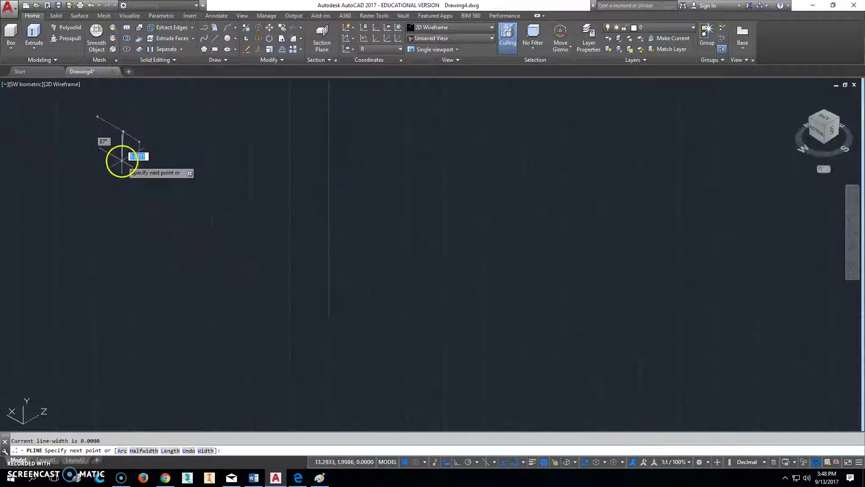
key("F8")
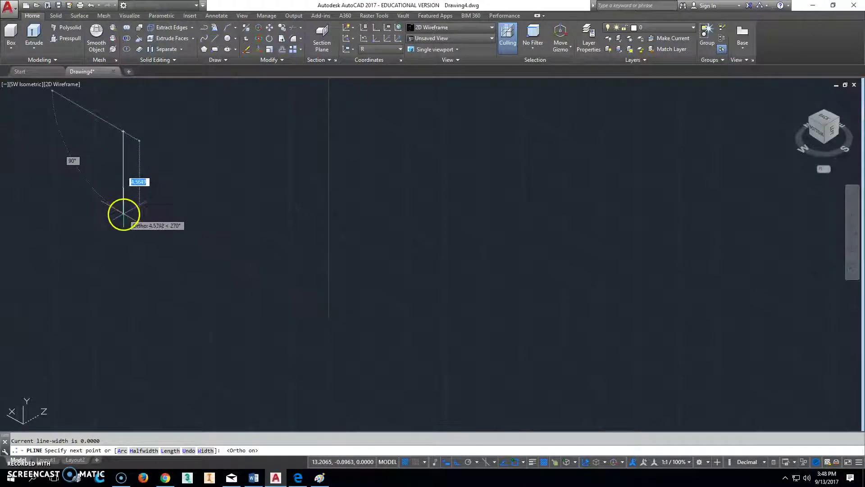
type("12")
key("Return")
scroll(344, 257, "down", 5)
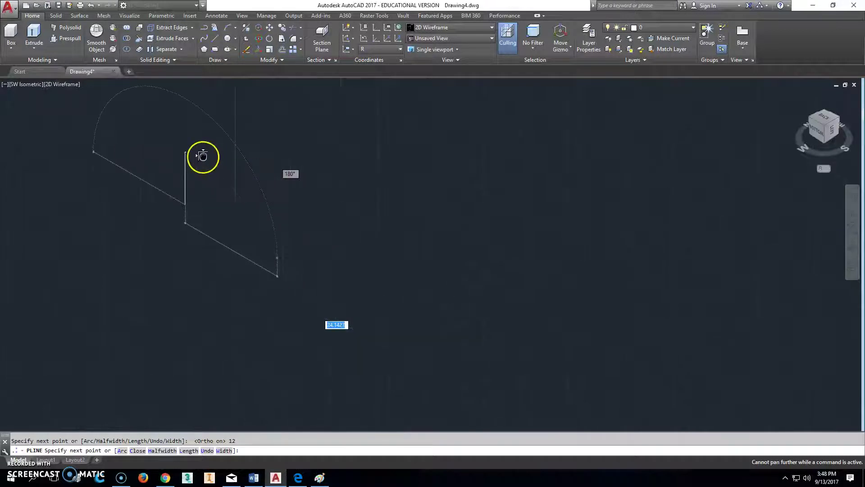
scroll(203, 155, "up", 5)
type("1")
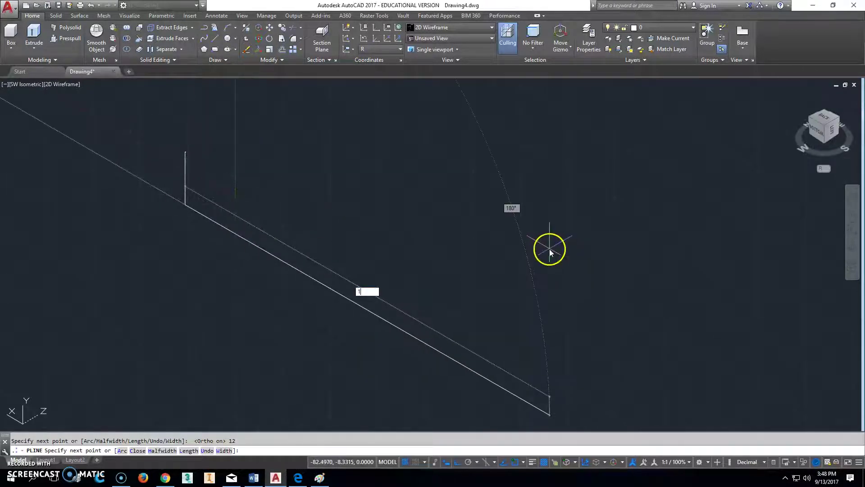
type("50")
key("Return")
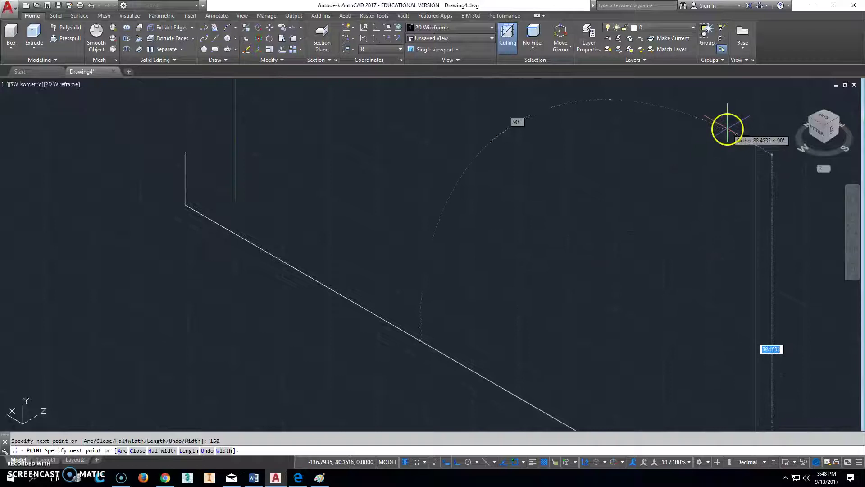
type("12")
key("Return")
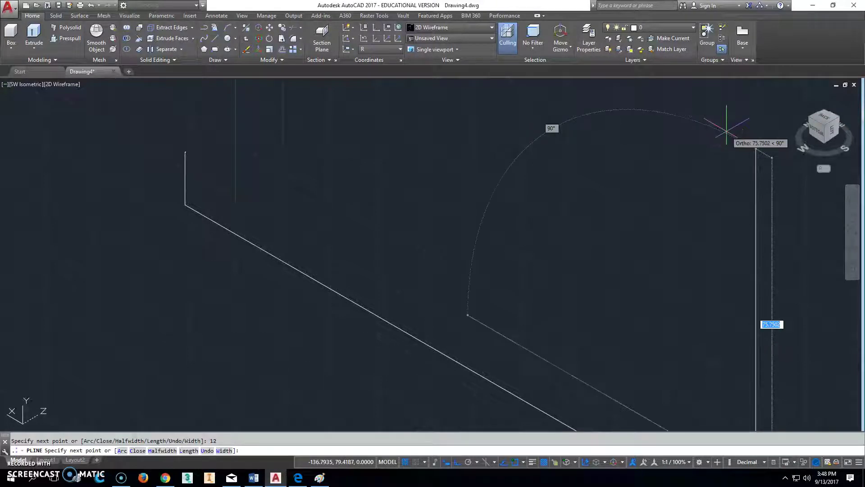
type("c")
key("Return")
Extrude the 12 by 150 base profile into a solid with a depth of 58
scroll(558, 244, "up", 3)
scroll(558, 244, "down", 3)
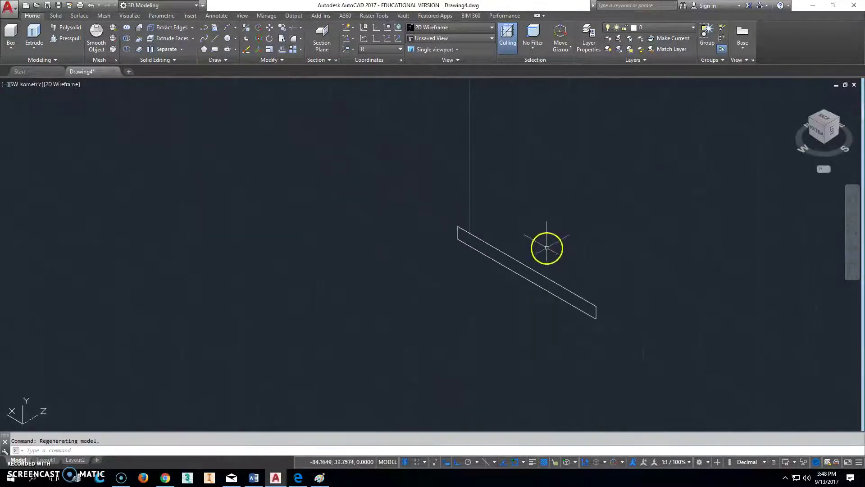
middle_click_drag(546, 248, 347, 257)
left_click(34, 32)
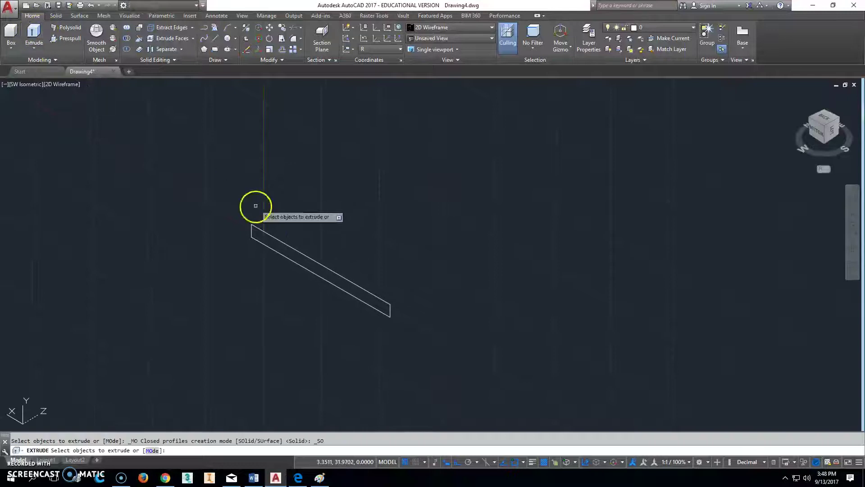
left_click(294, 251)
right_click(295, 252)
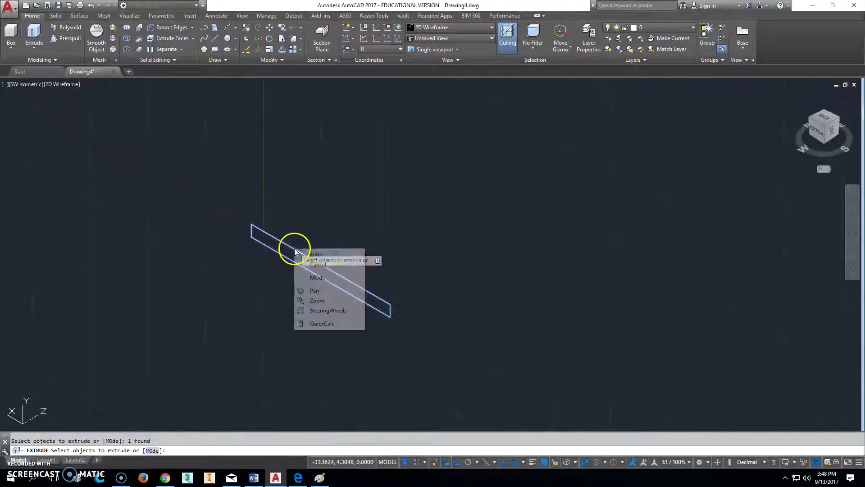
left_click(327, 253)
type("58")
key("Return")
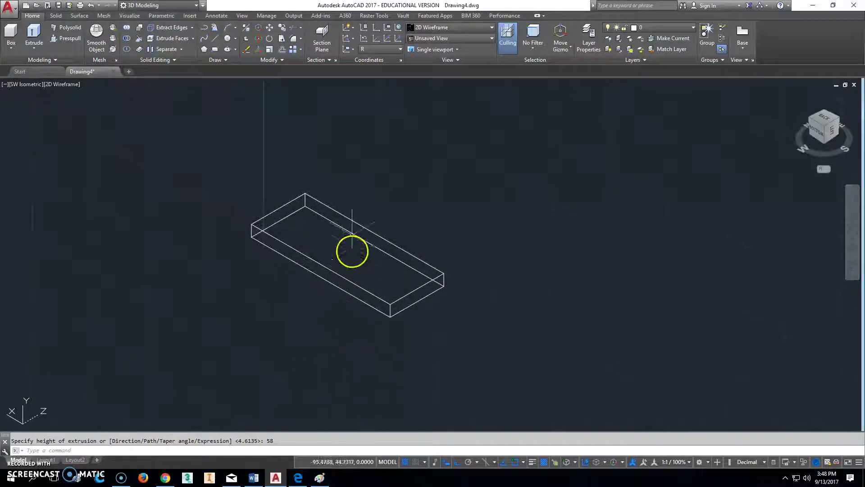
Check the cradle dimensions in the textbook PDF, then draw a closed polyline rectangle 50 high and 76 wide beside the base in AutoCAD
left_click(298, 477)
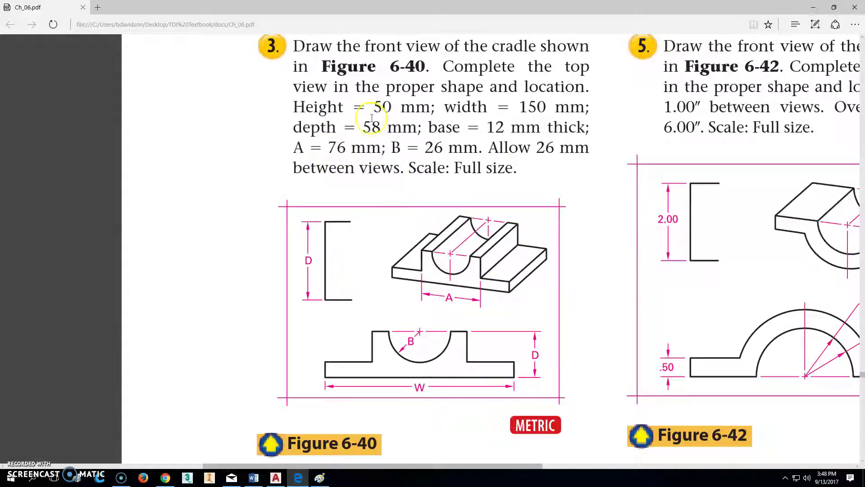
left_click(276, 477)
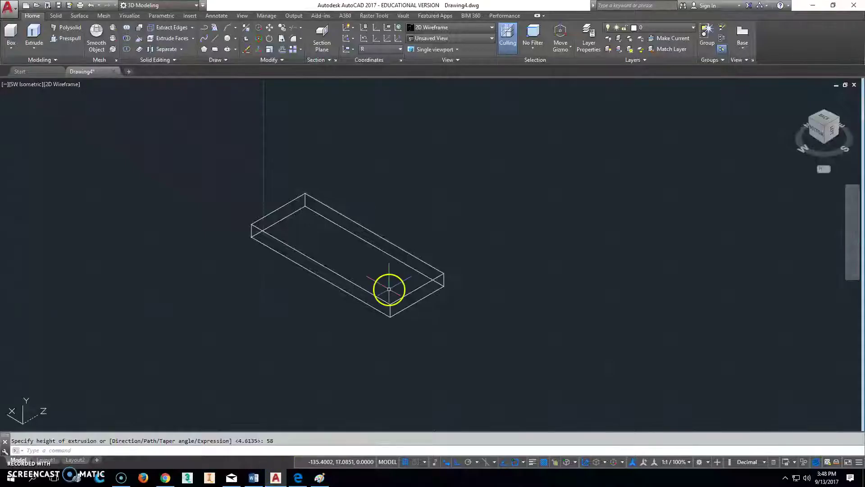
type("58")
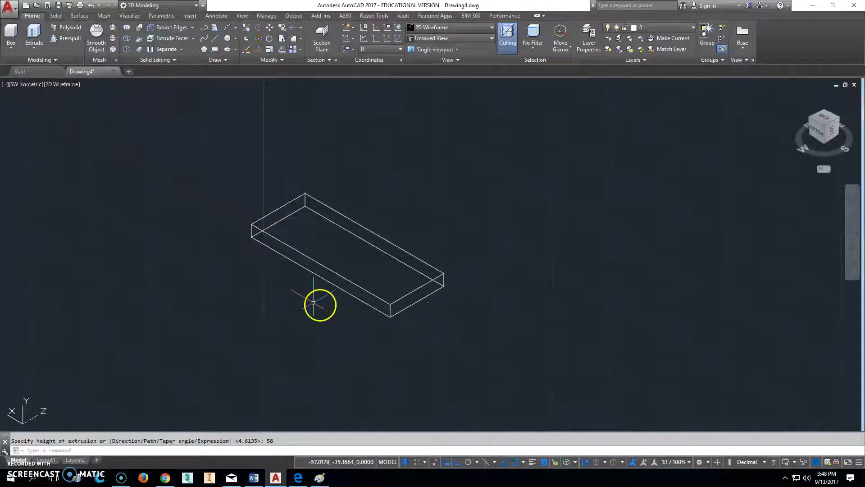
left_click(227, 30)
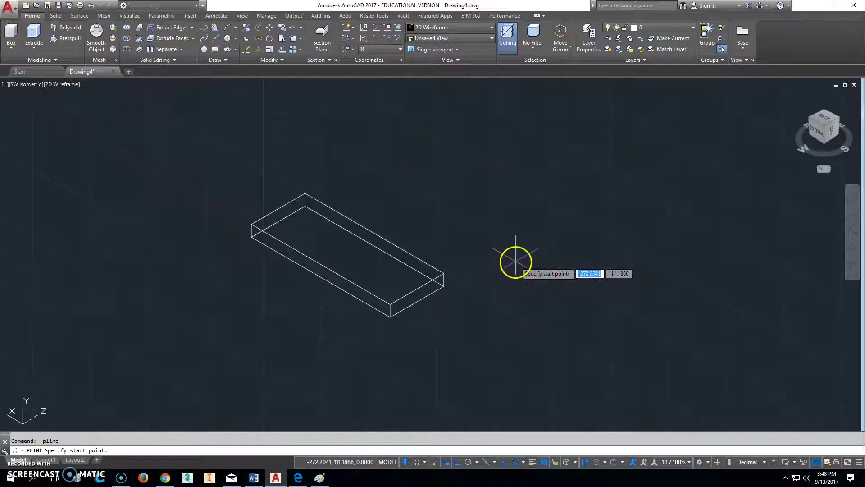
left_click(515, 259)
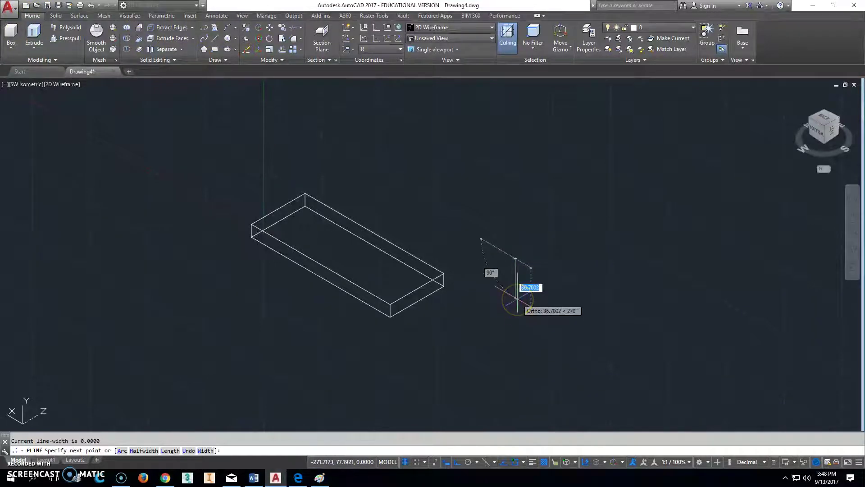
type("50")
key("Return")
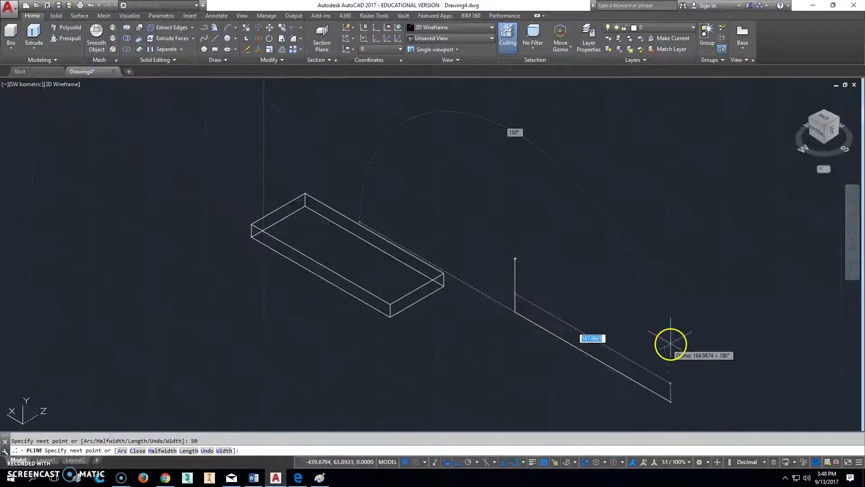
type("76")
key("Return")
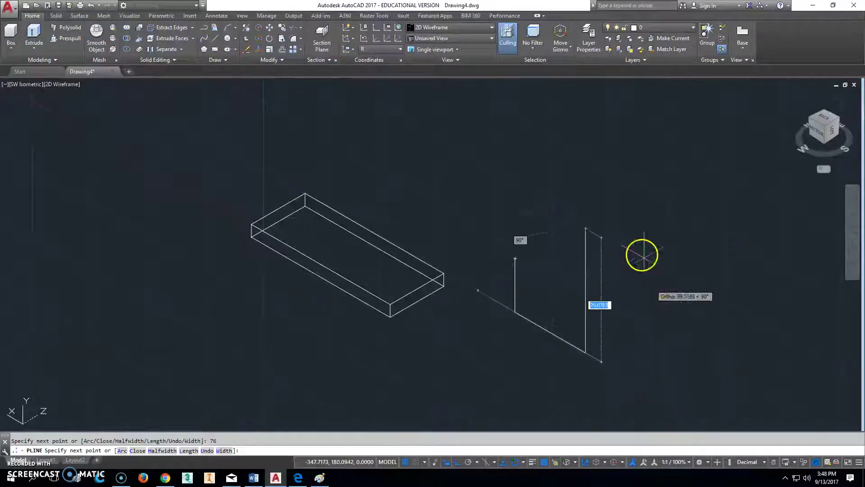
type("50")
key("Return")
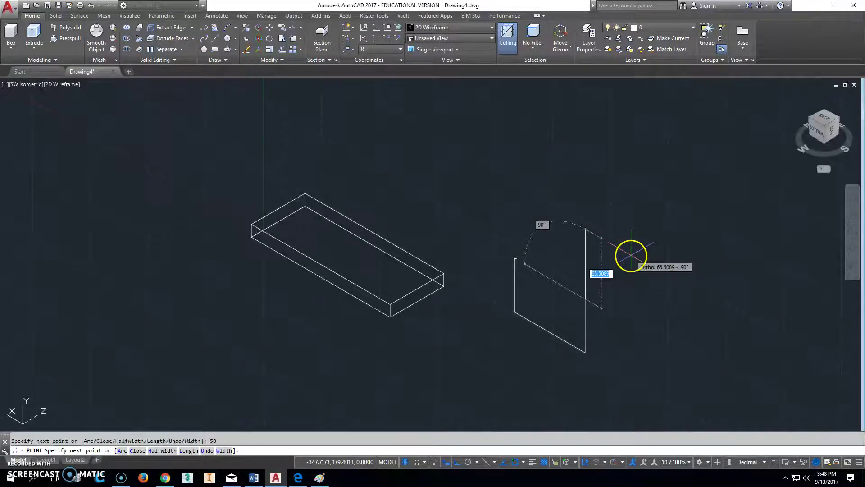
type("c")
key("Return")
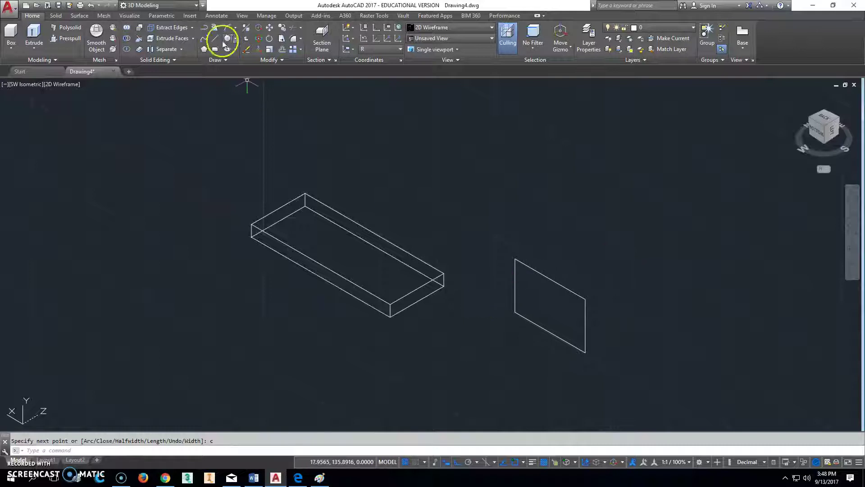
Extrude the 50 by 76 rectangle into a solid block with a depth of 58
left_click(34, 34)
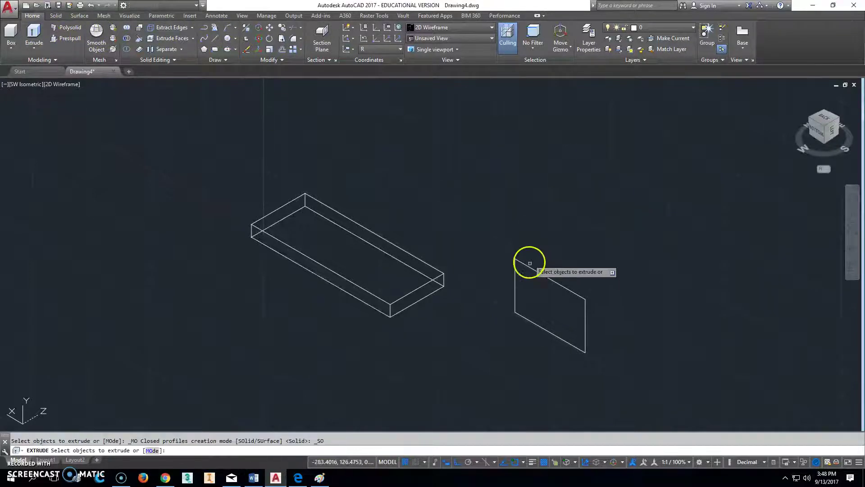
left_click(543, 273)
right_click(545, 270)
left_click(554, 274)
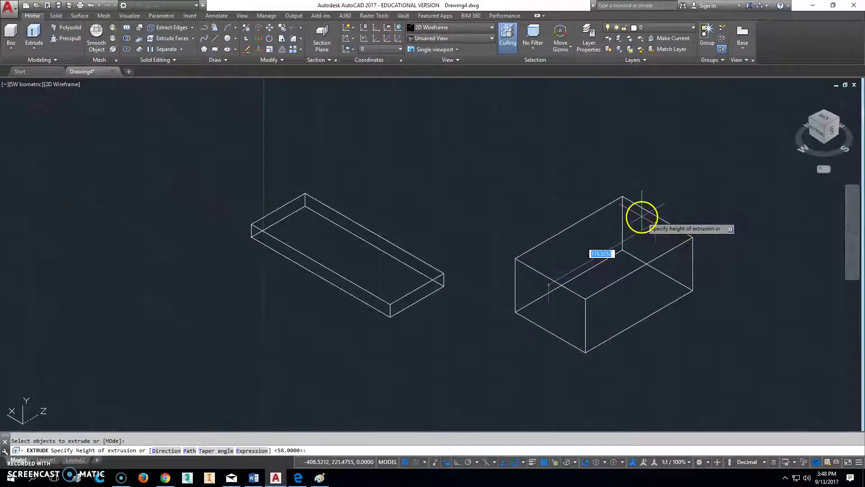
type("58")
key("Return")
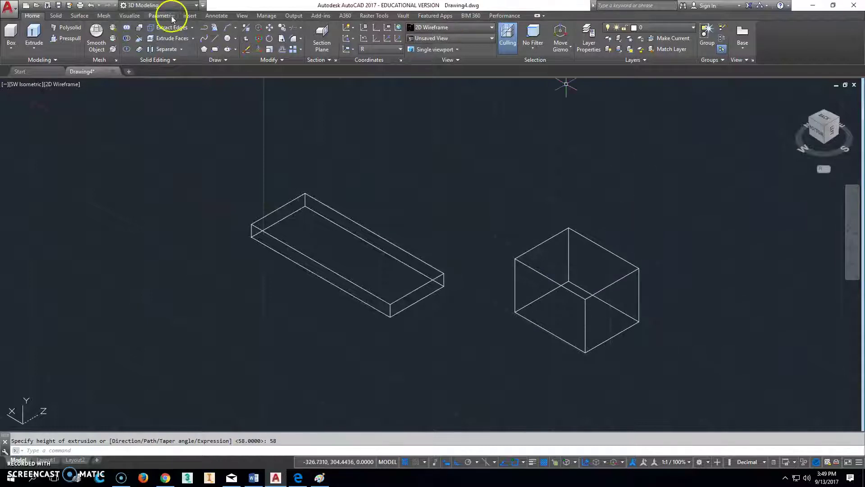
Move the block onto the base, from its bottom front edge's midpoint to the midpoint of the base's bottom front edge
left_click(270, 28)
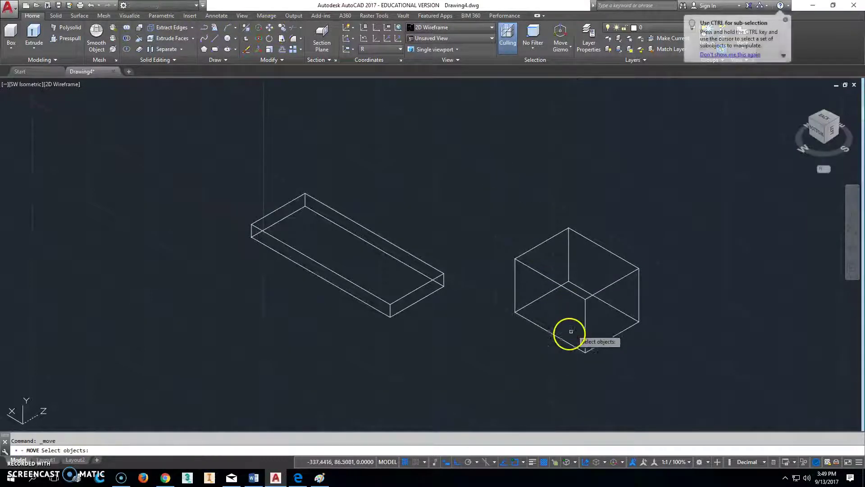
left_click(558, 337)
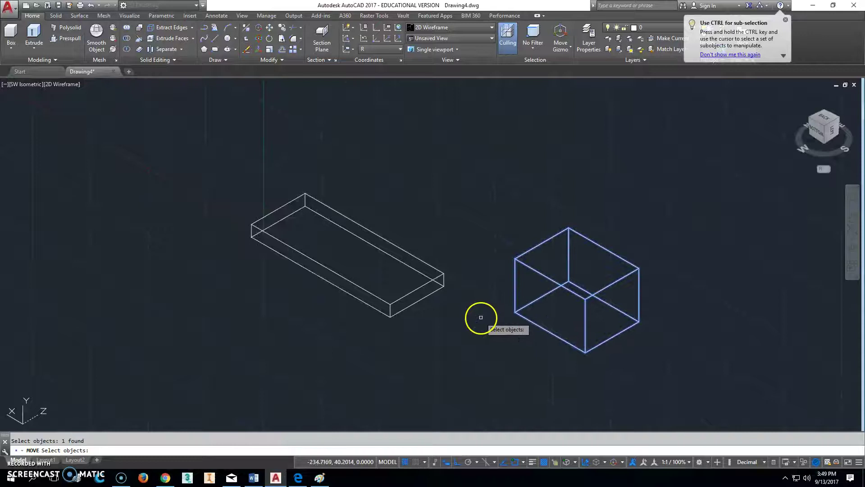
key("Return")
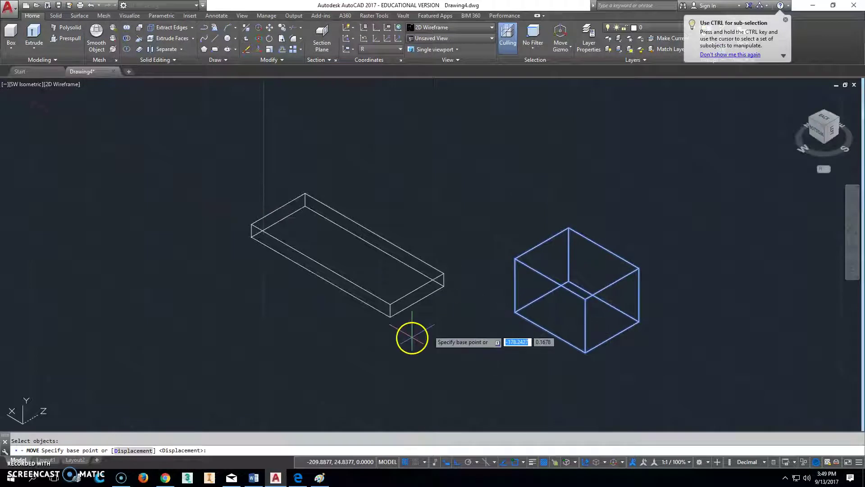
left_click(551, 332)
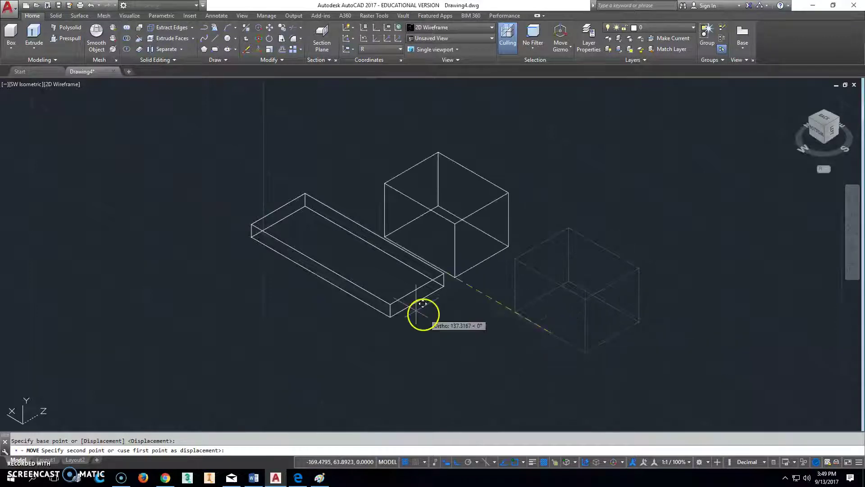
left_click(321, 277)
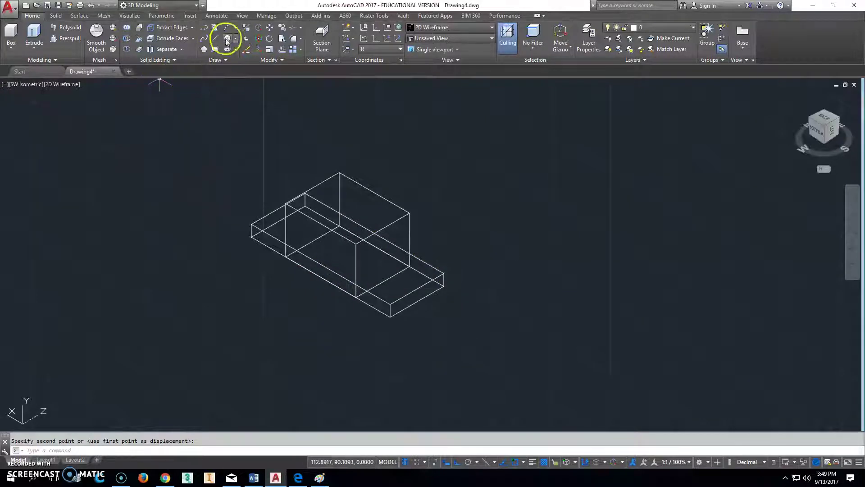
Union the base and the block into one solid
left_click(127, 30)
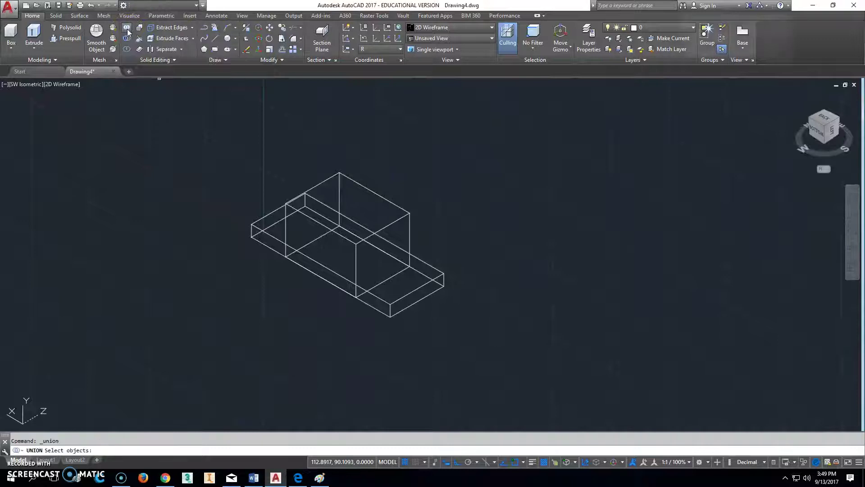
left_click(437, 228)
left_click(354, 275)
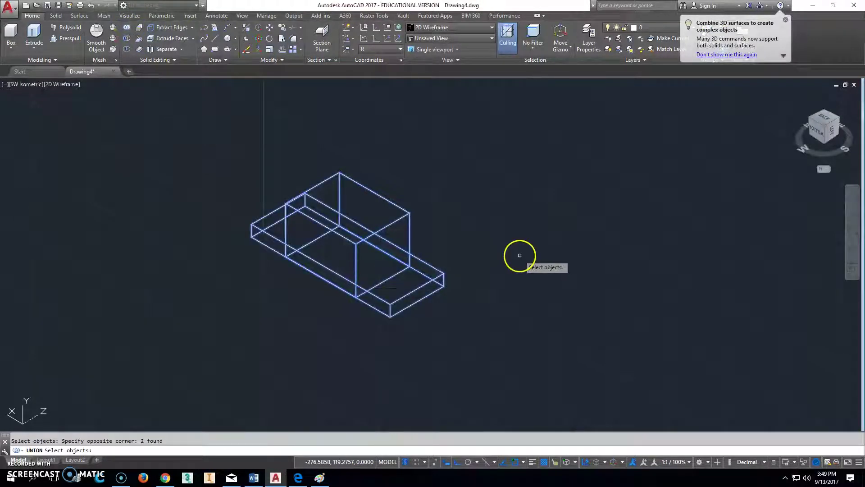
key("Return")
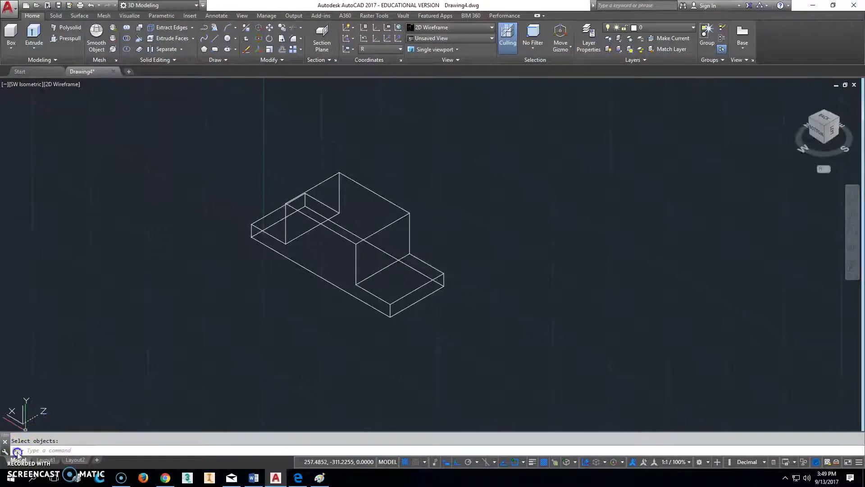
Check radius B in the textbook PDF, then draw a circle of radius 26 in AutoCAD, centred on the midpoint of the block's top front edge
mouse_move(294, 483)
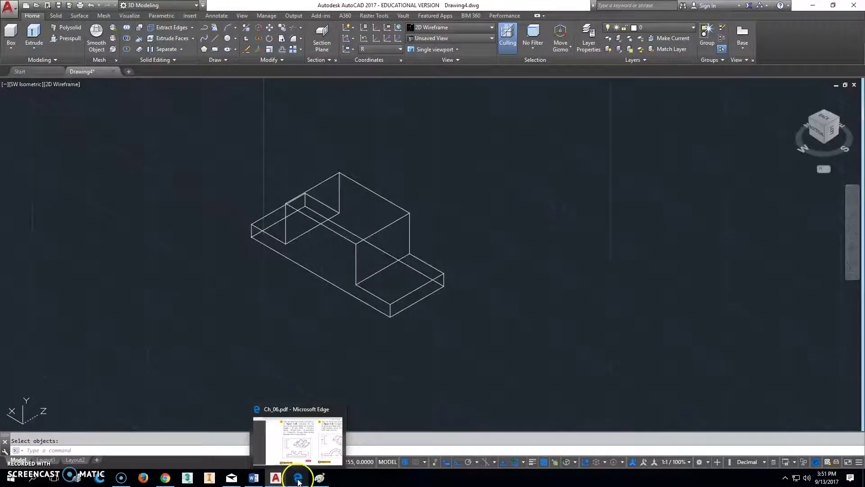
left_click(297, 480)
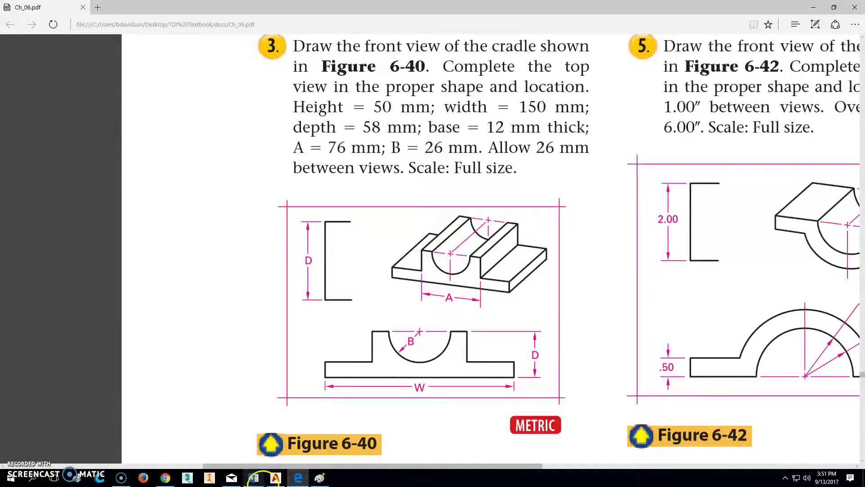
left_click(275, 477)
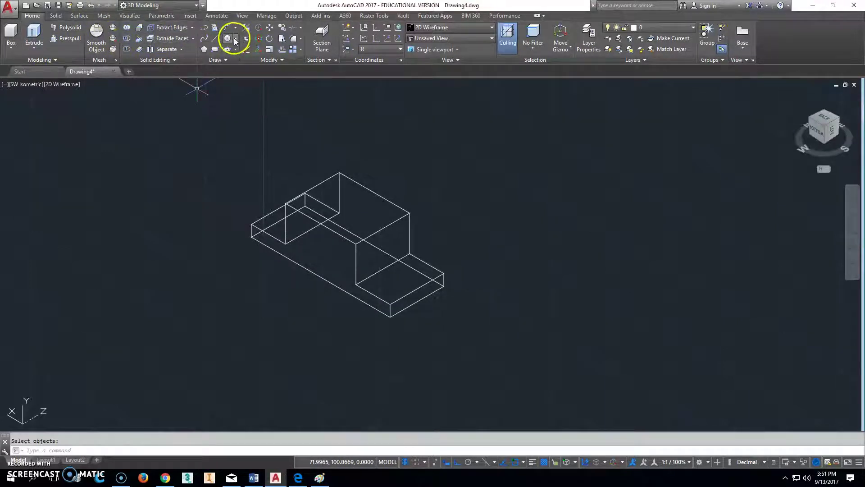
left_click(235, 41)
left_click(245, 72)
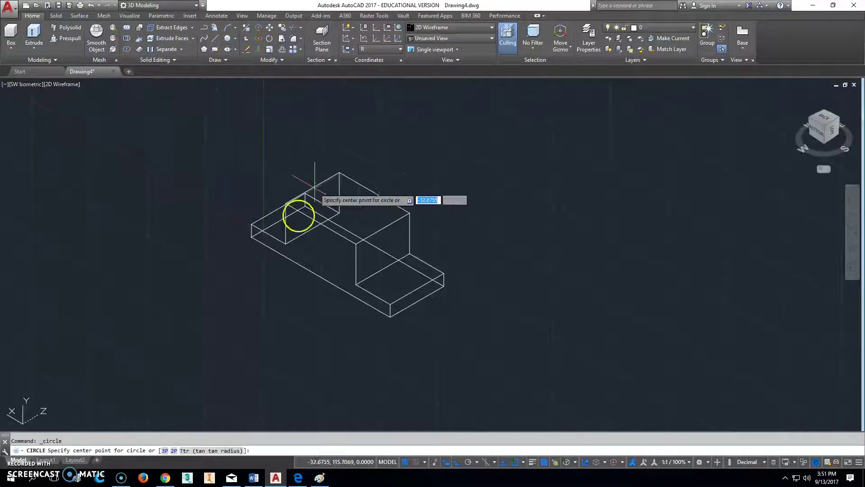
scroll(321, 243, "up", 3)
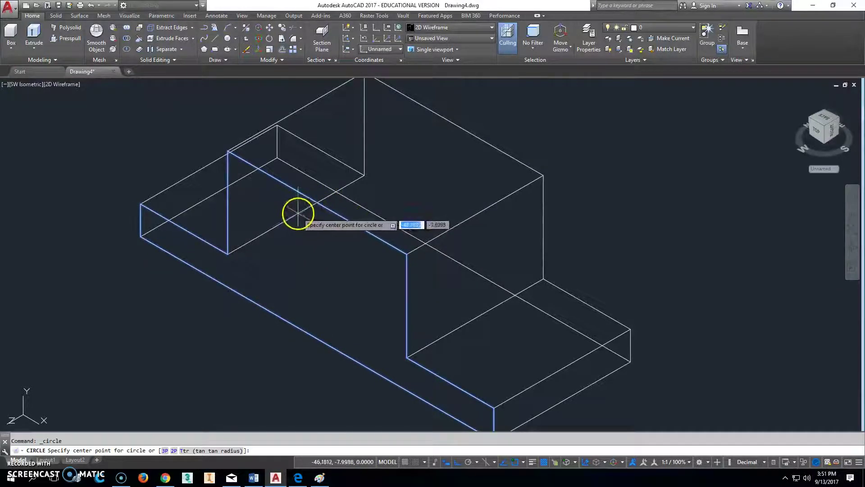
left_click(336, 216)
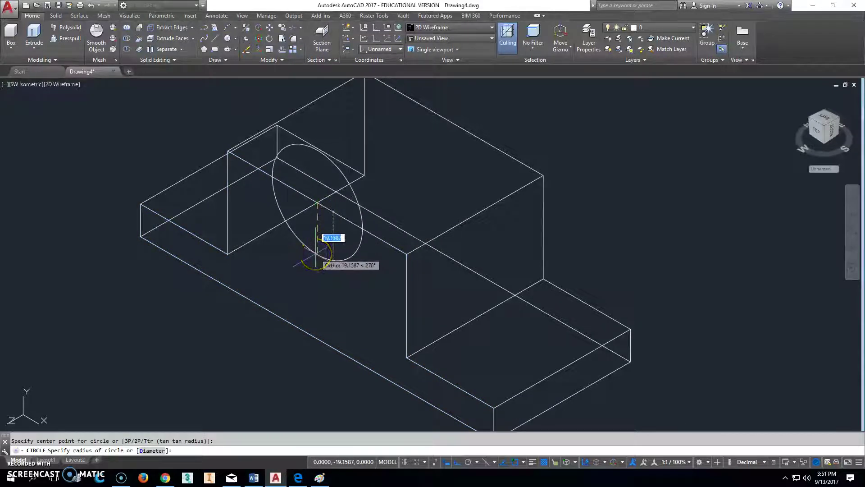
type("26")
key("Return")
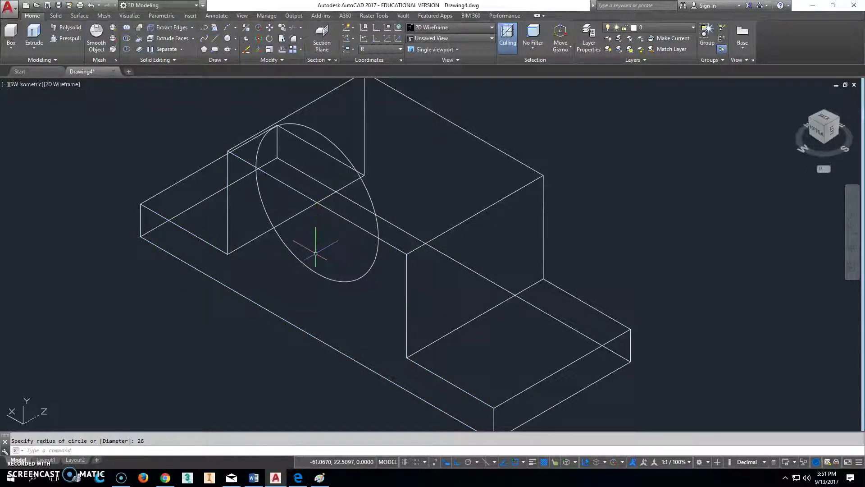
Extrude the radius 26 circle into a cylinder running through the block and well past its back face
scroll(332, 256, "down", 3)
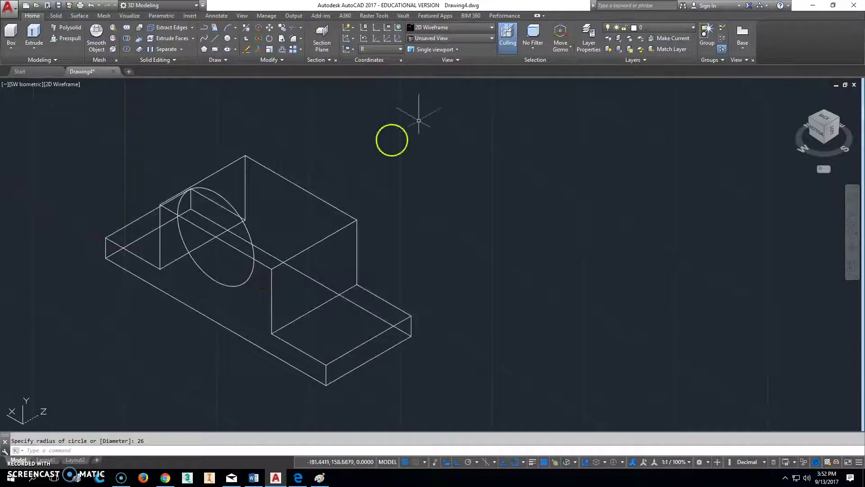
left_click(34, 31)
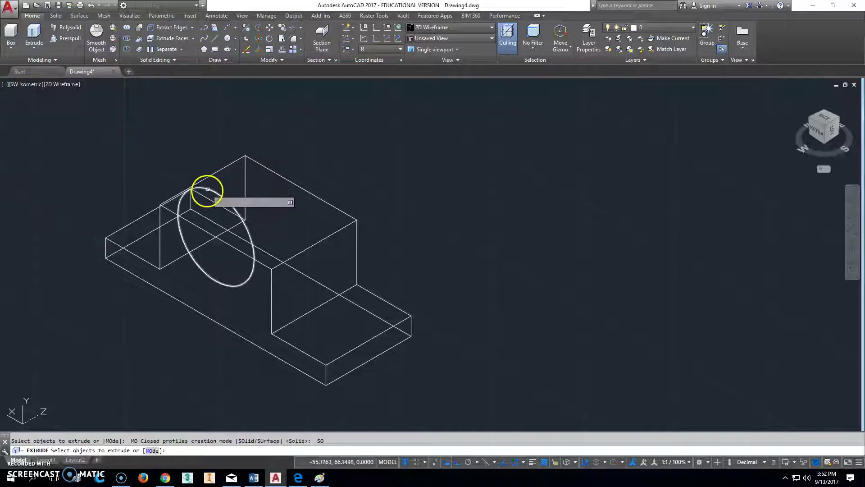
left_click(209, 189)
right_click(214, 187)
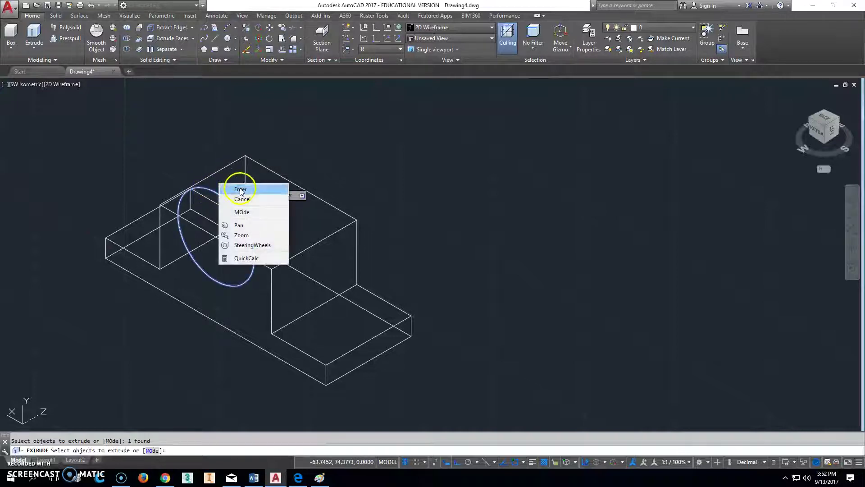
left_click(237, 187)
left_click(469, 167)
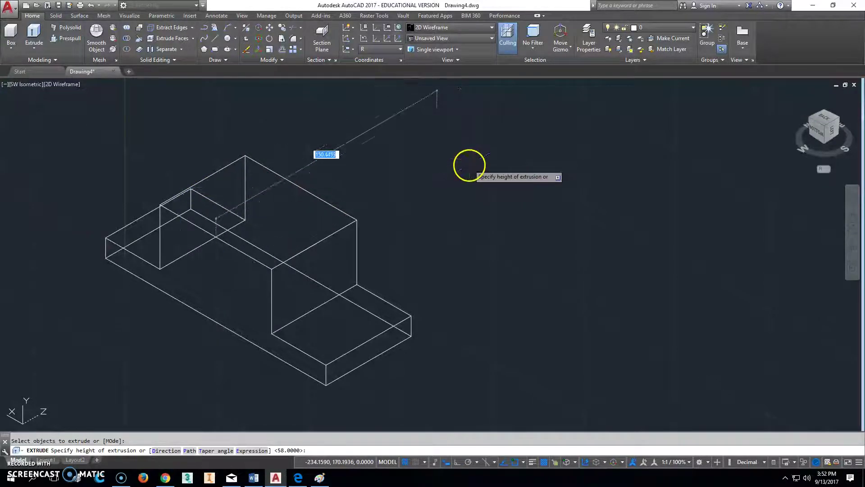
Subtract the cylinder from the cradle body to cut the semicircular channel through the block
left_click(127, 40)
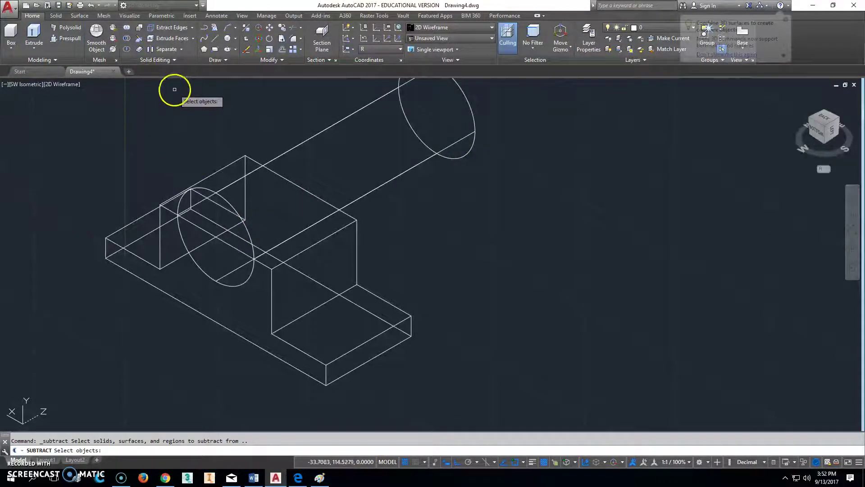
left_click(231, 164)
key("Return")
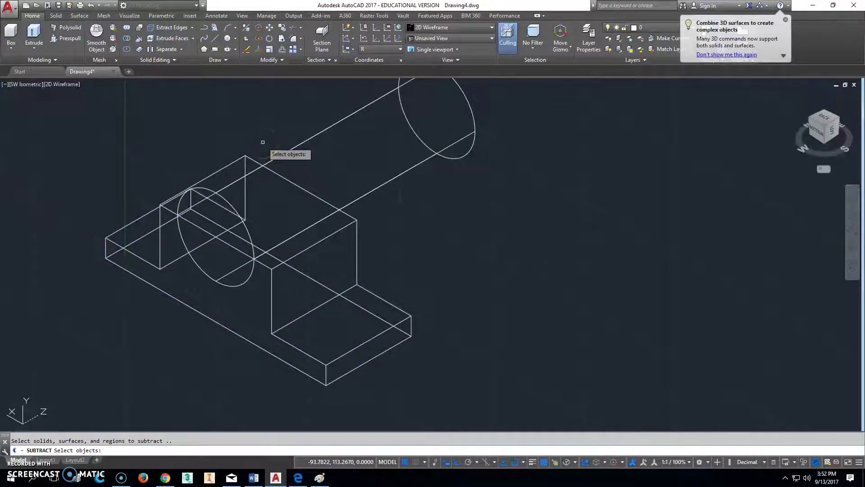
left_click(294, 148)
key("Return")
Fit the cradle in the view and display it in the Conceptual visual style, switching finally to Realistic
middle_click_drag(274, 276, 360, 264)
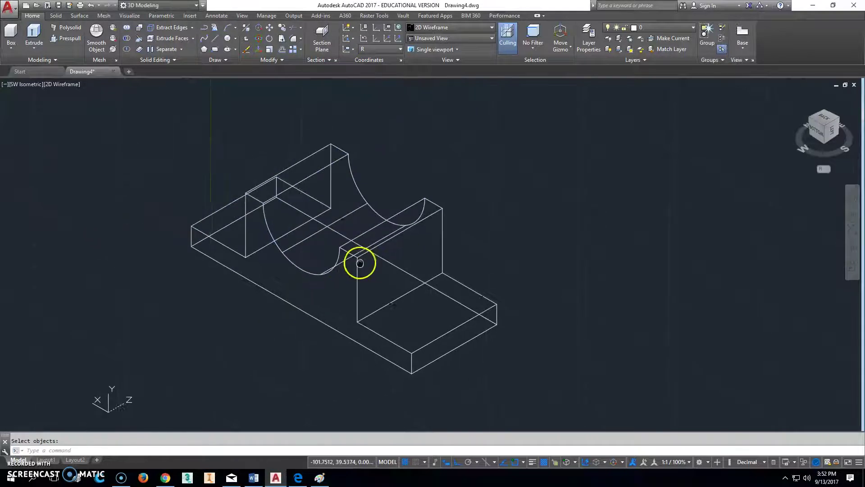
middle_click(338, 264)
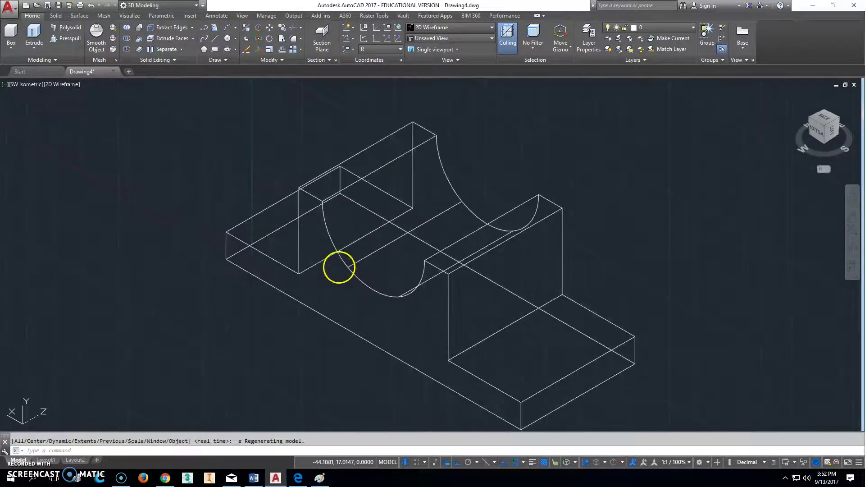
left_click(463, 28)
left_click(467, 40)
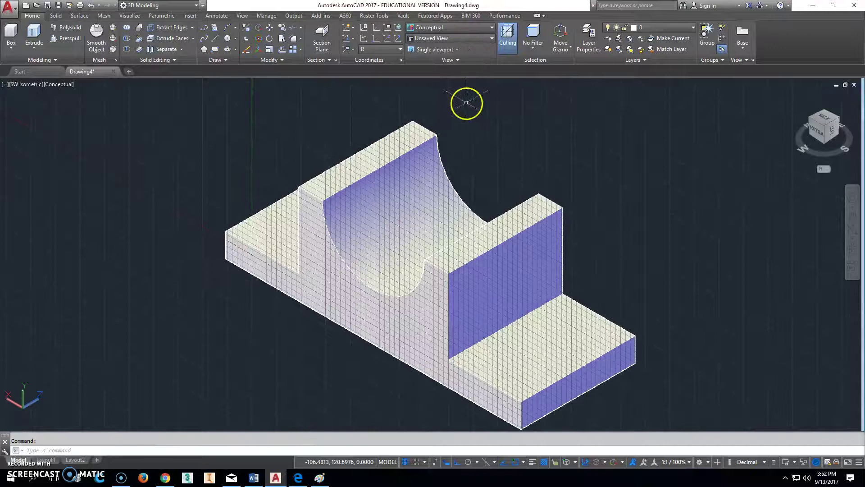
left_click(493, 28)
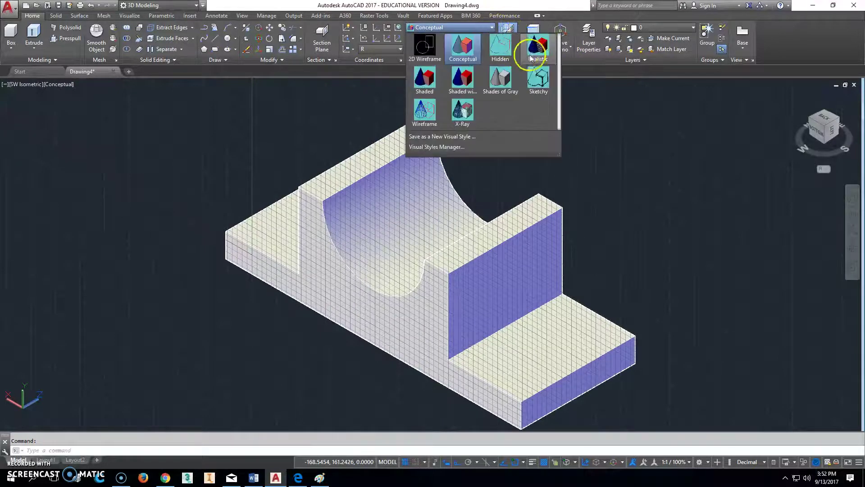
left_click(532, 58)
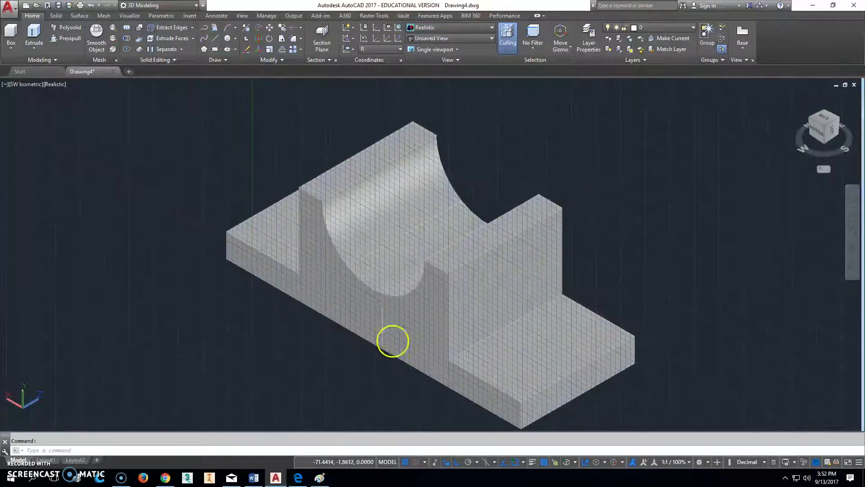
Save the drawing in the Documents folder under the file name 207-6-40 Cradle
left_click(61, 6)
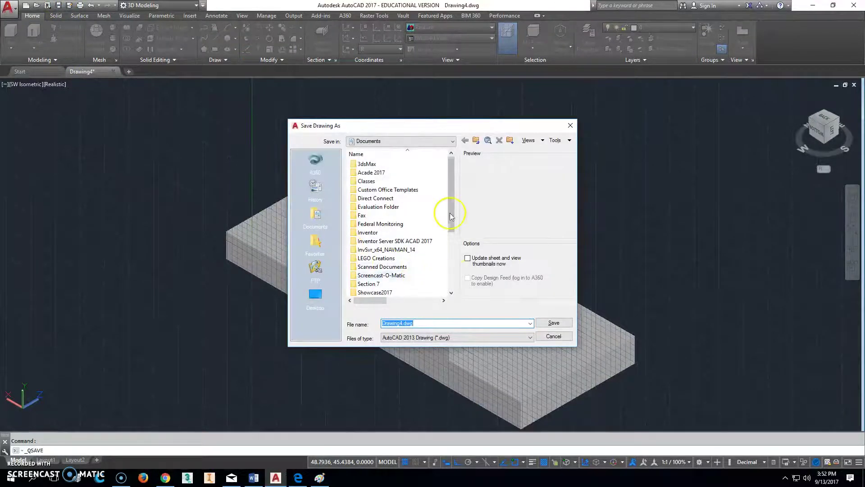
left_click_drag(450, 213, 452, 246)
scroll(451, 246, "up", 4)
scroll(448, 237, "down", 3)
scroll(440, 279, "up", 3)
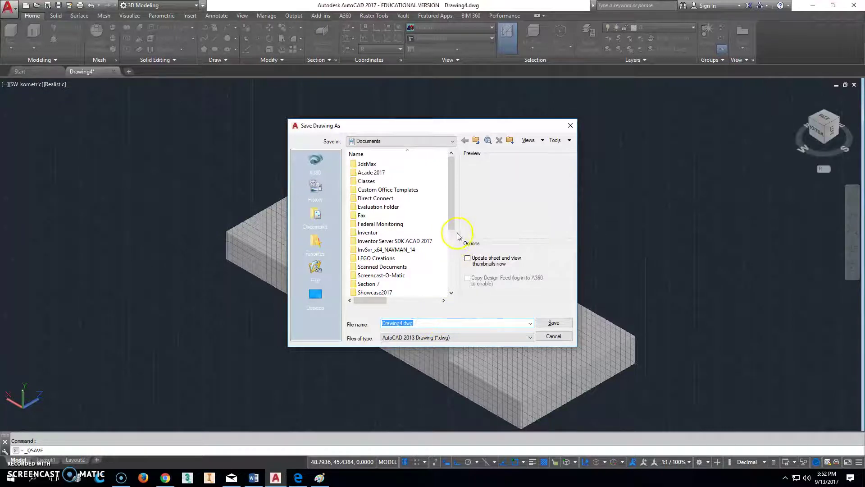
scroll(448, 278, "down", 4)
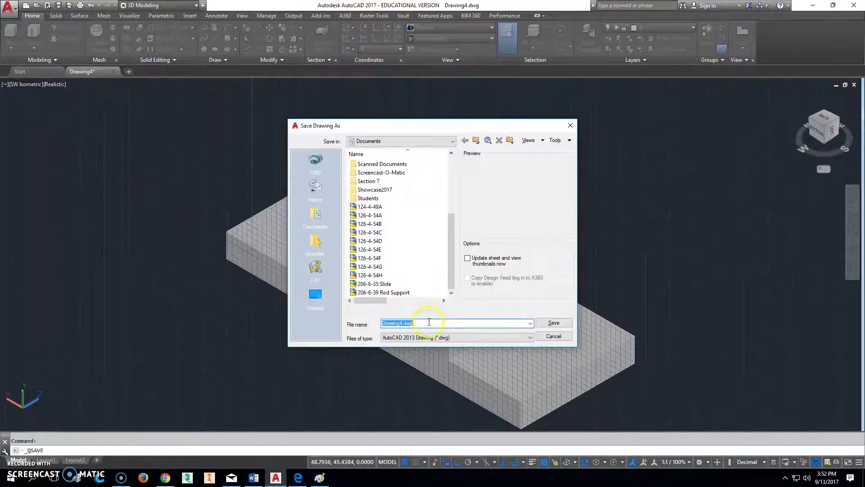
left_click_drag(428, 324, 336, 322)
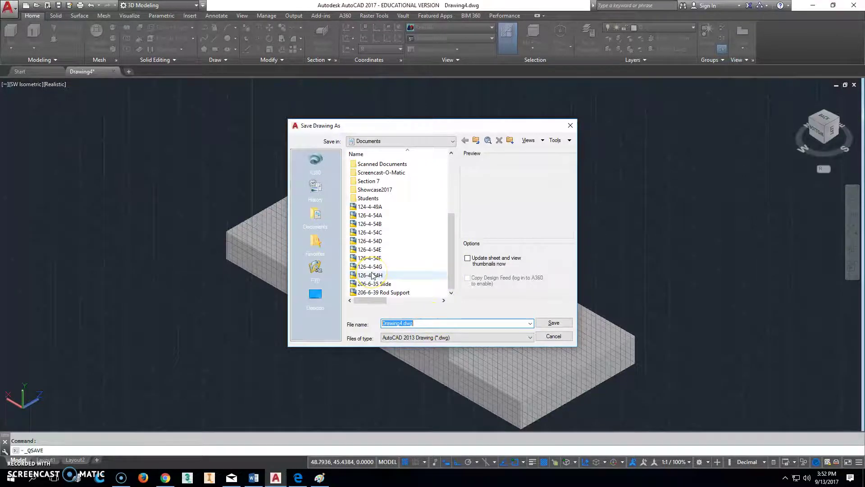
type("207-6-40 Cradle")
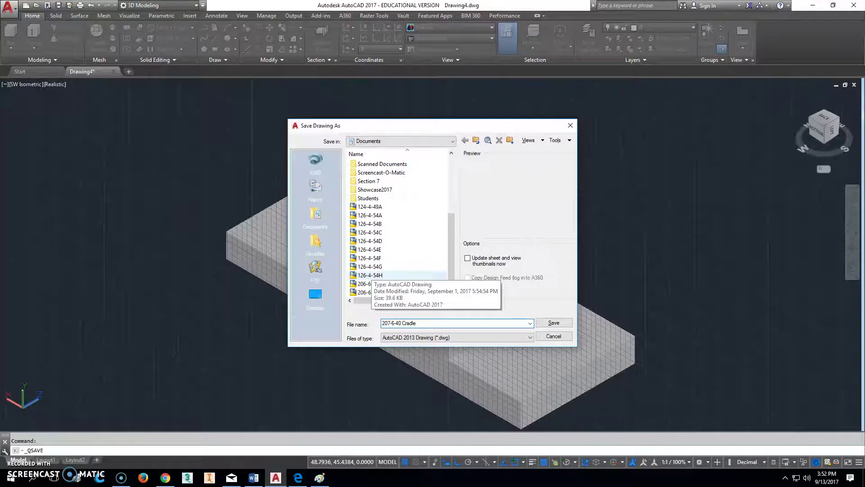
left_click(553, 323)
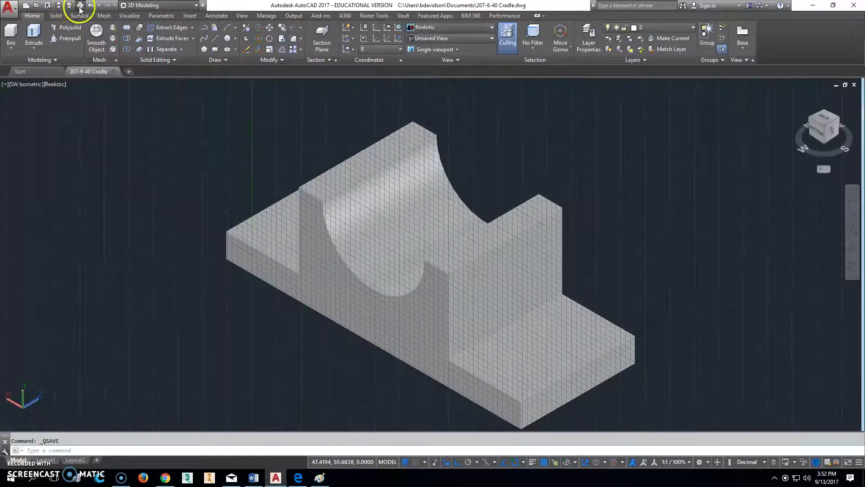
Preview a centred plot of the drawing extents using the DWG To PDF.pc3 plotter, then cancel the plot
left_click(80, 6)
left_click(338, 170)
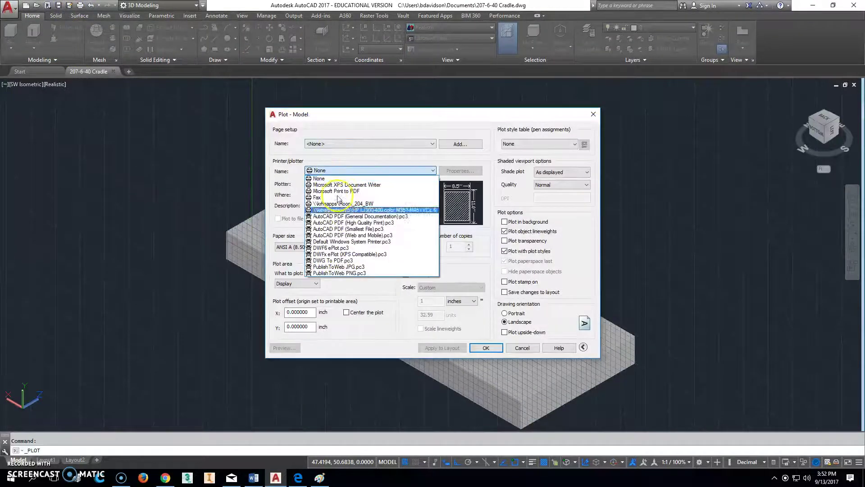
left_click(342, 261)
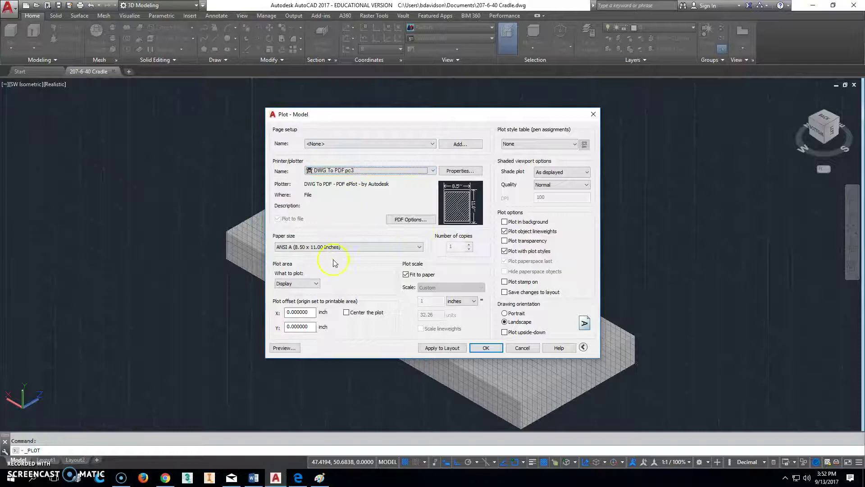
left_click(316, 283)
left_click(295, 297)
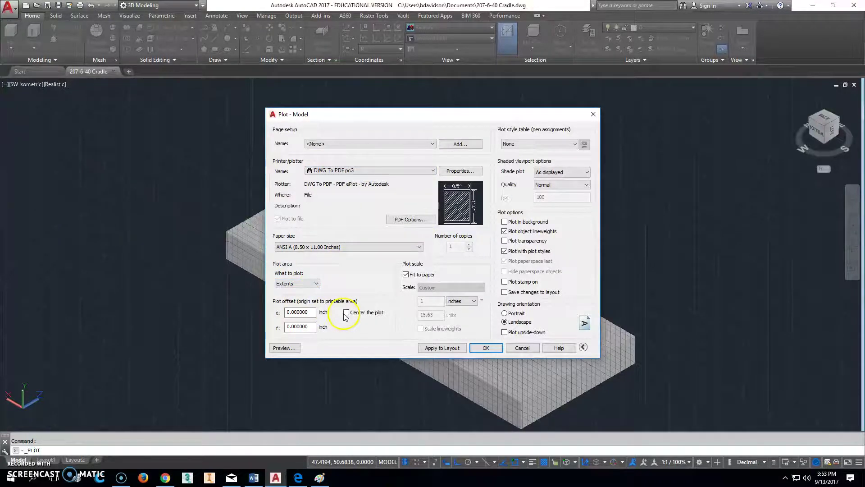
left_click(346, 313)
left_click(285, 348)
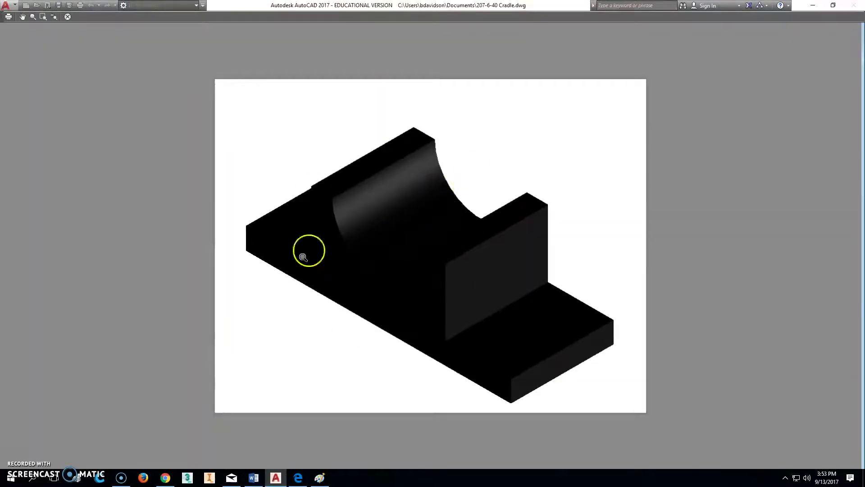
right_click(335, 100)
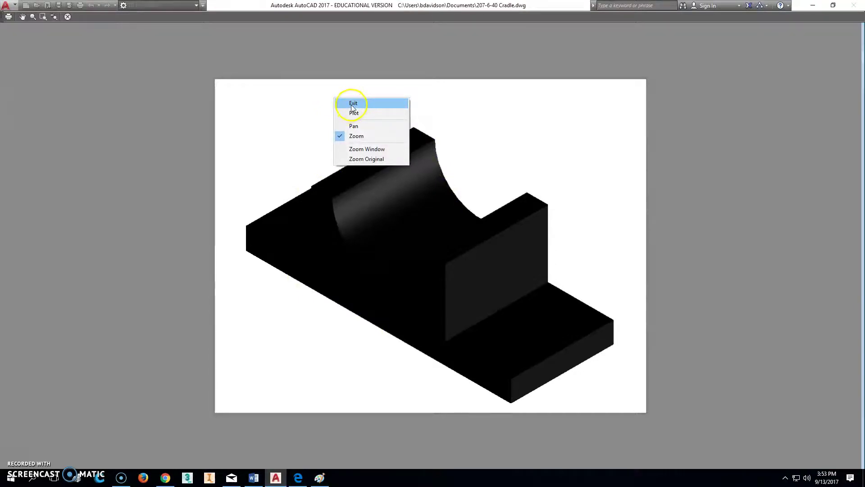
left_click(356, 103)
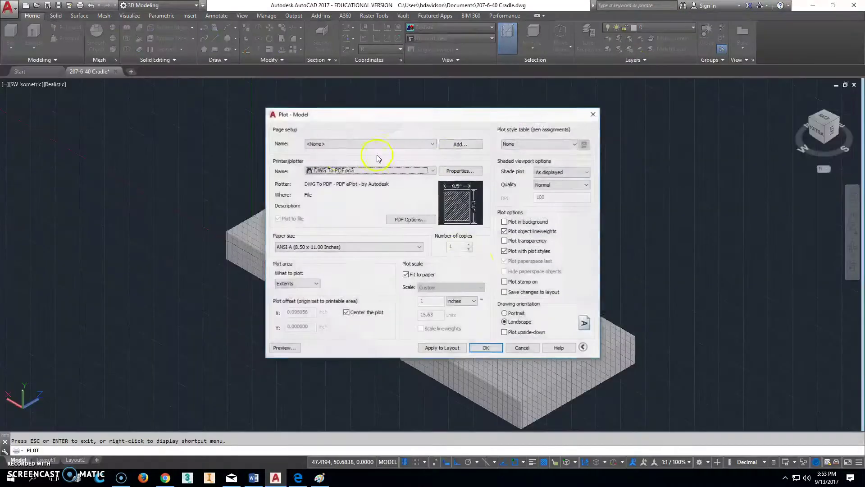
left_click(516, 347)
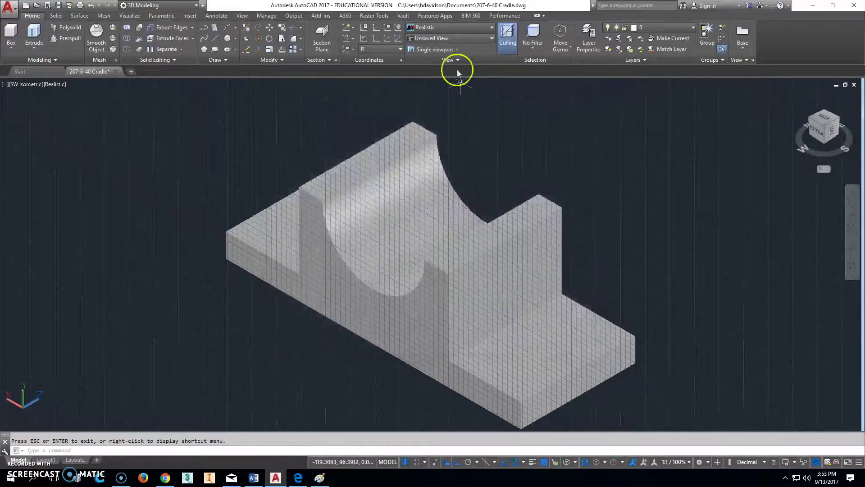
Switch the view to the Conceptual visual style and preview a centred plot of the extents using the DWG To PDF.pc3 plotter
left_click(492, 28)
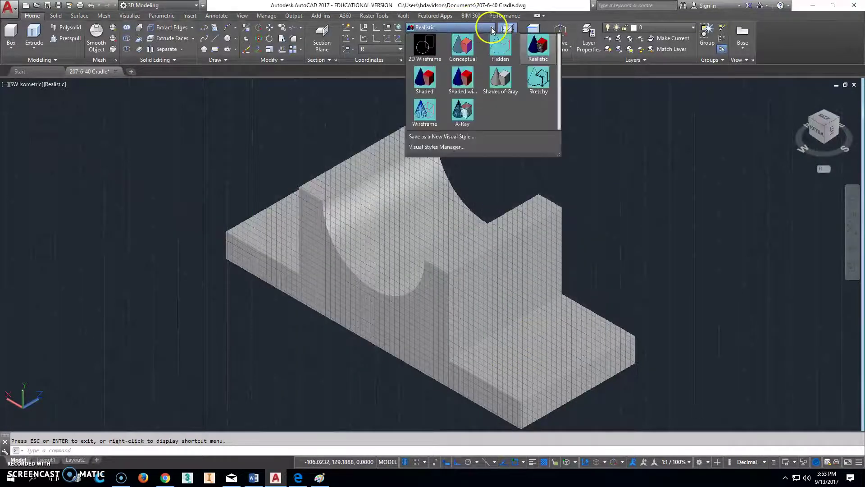
left_click(467, 47)
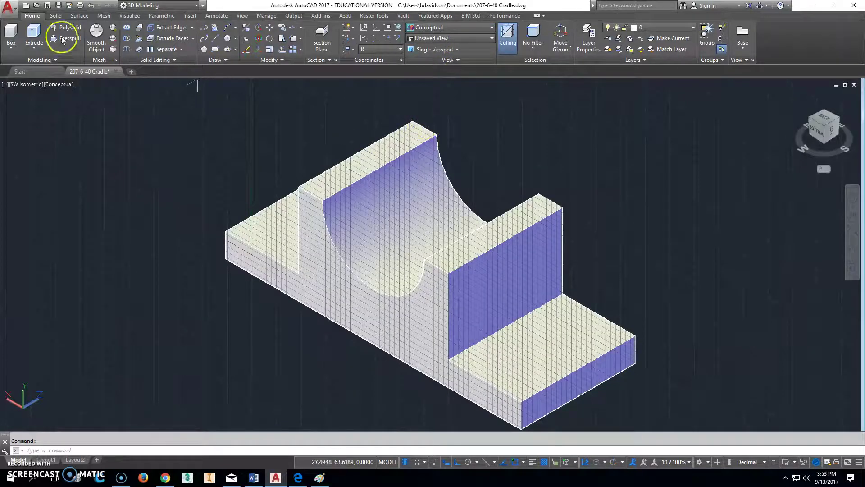
left_click(79, 6)
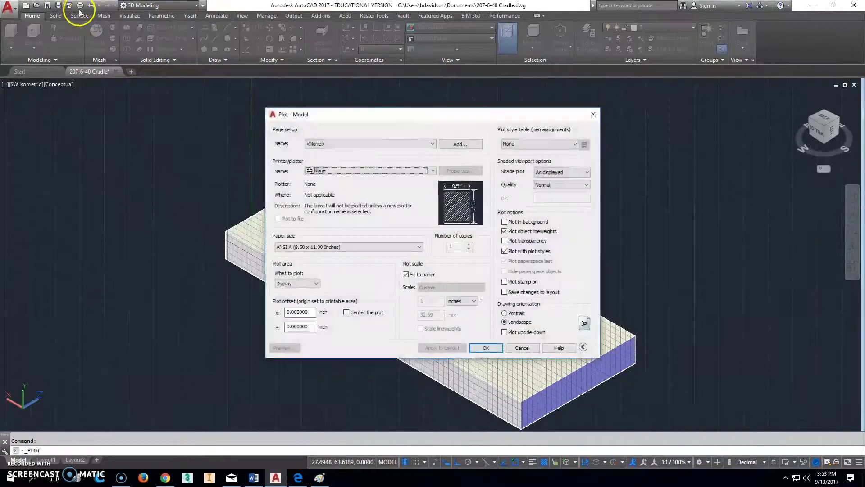
left_click(372, 174)
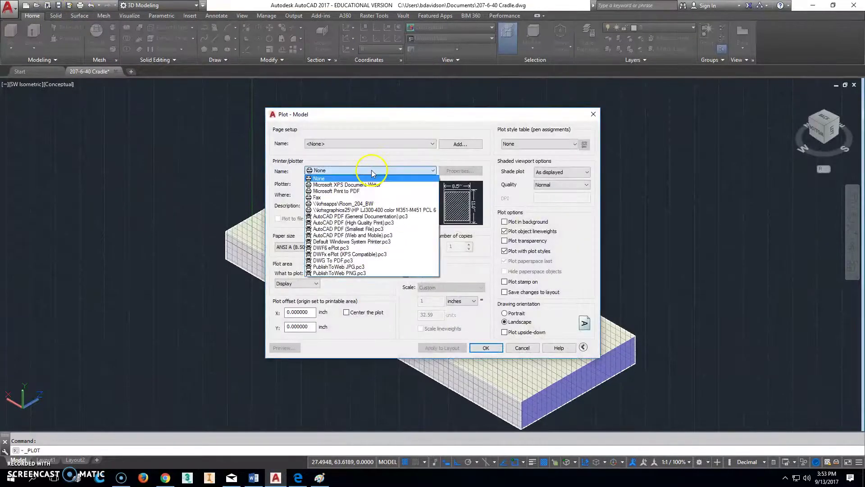
left_click(354, 260)
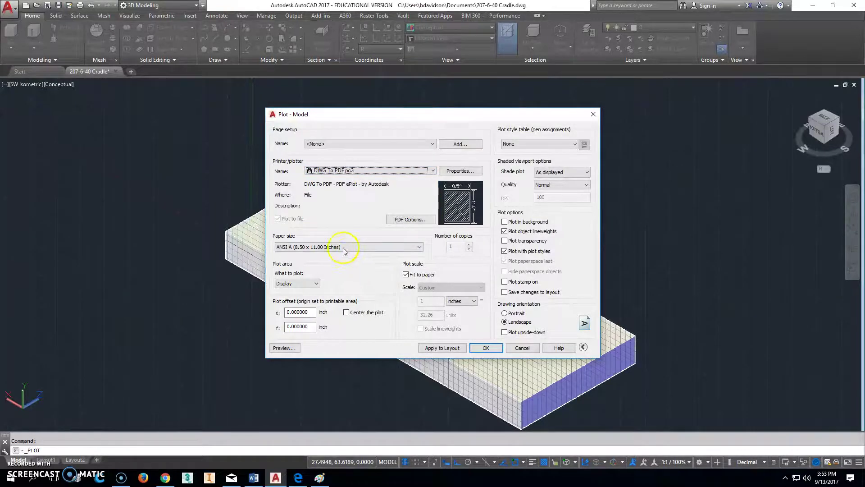
left_click(312, 283)
left_click(292, 294)
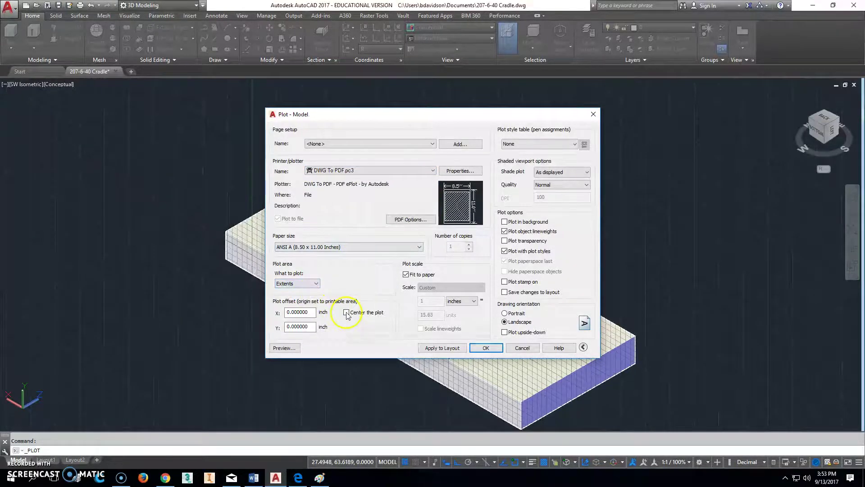
left_click(346, 312)
left_click(288, 351)
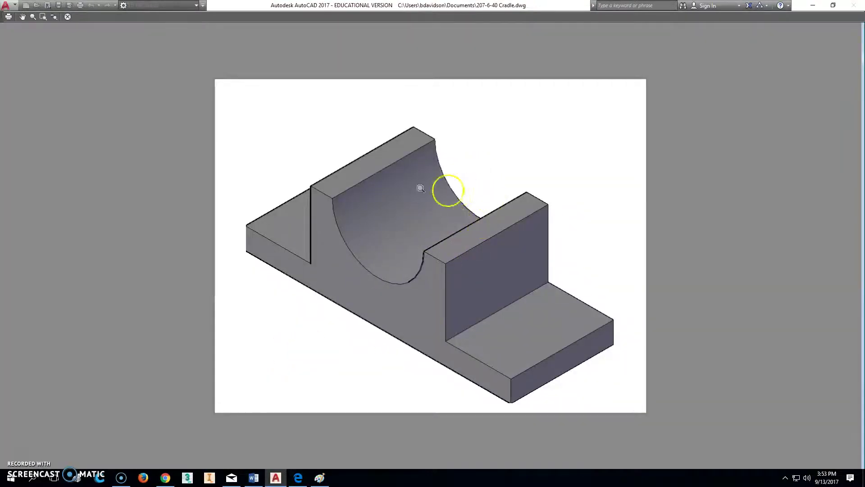
Plot the previewed cradle and save it in the Documents folder as 207-6-40 Cradle-Model.pdf
right_click(499, 157)
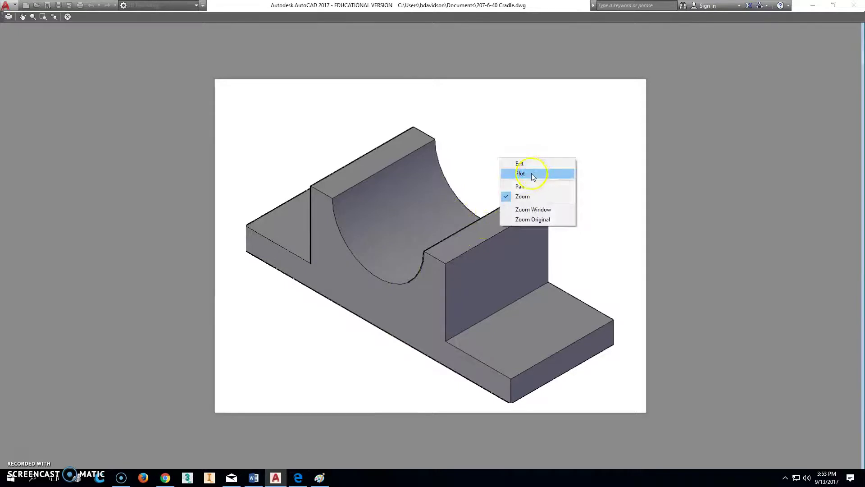
left_click(520, 174)
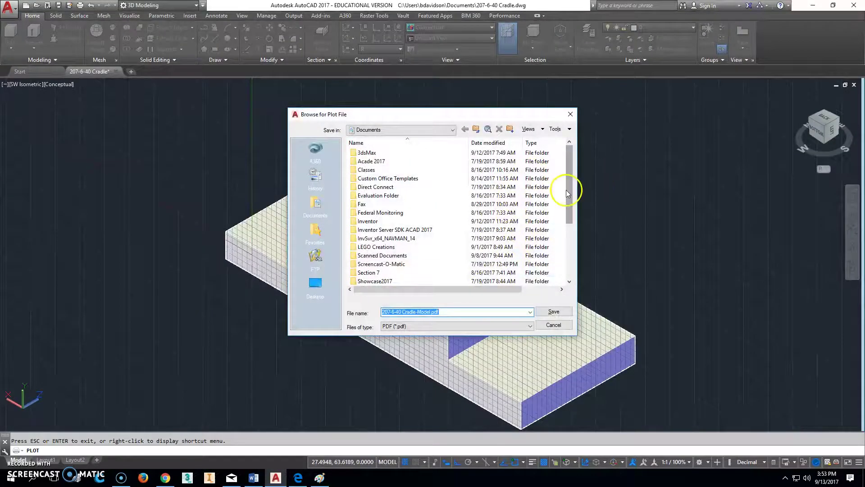
left_click_drag(568, 190, 572, 263)
left_click(554, 312)
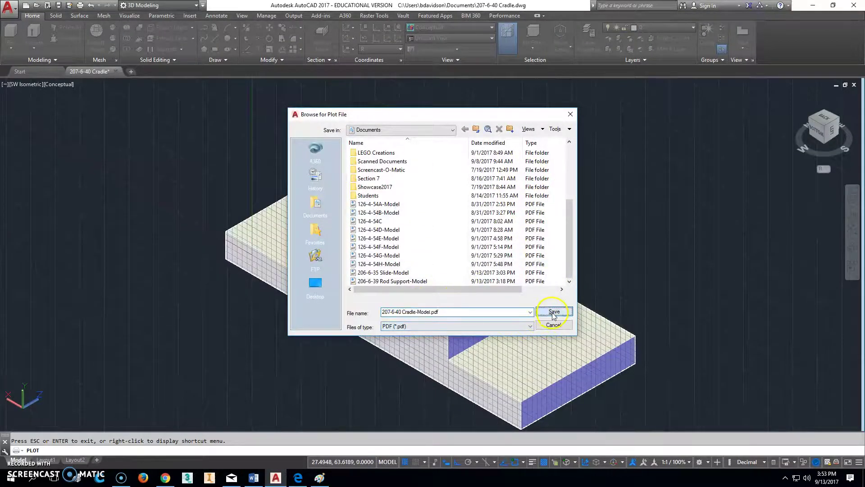